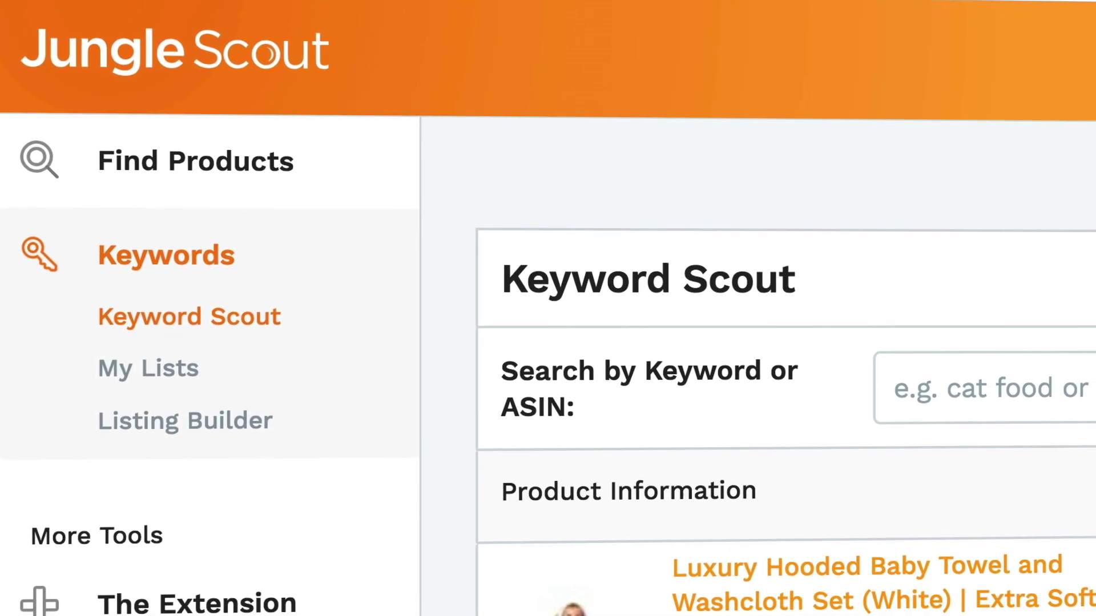
Scroll down through the hooded-towel keyword results table
scroll(628, 343, "down", 15)
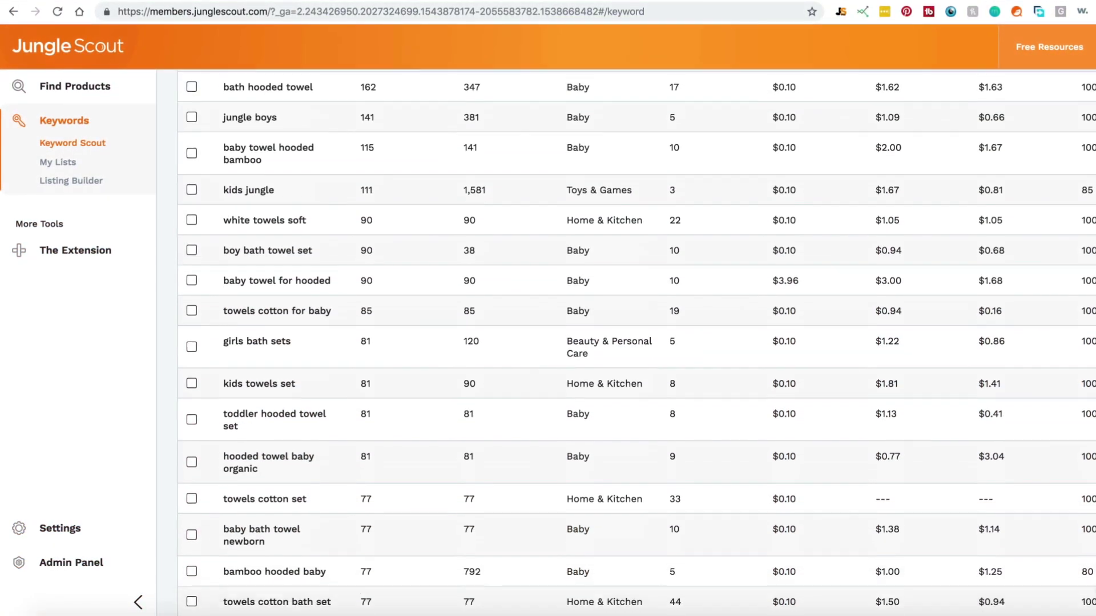
scroll(628, 343, "down", 12)
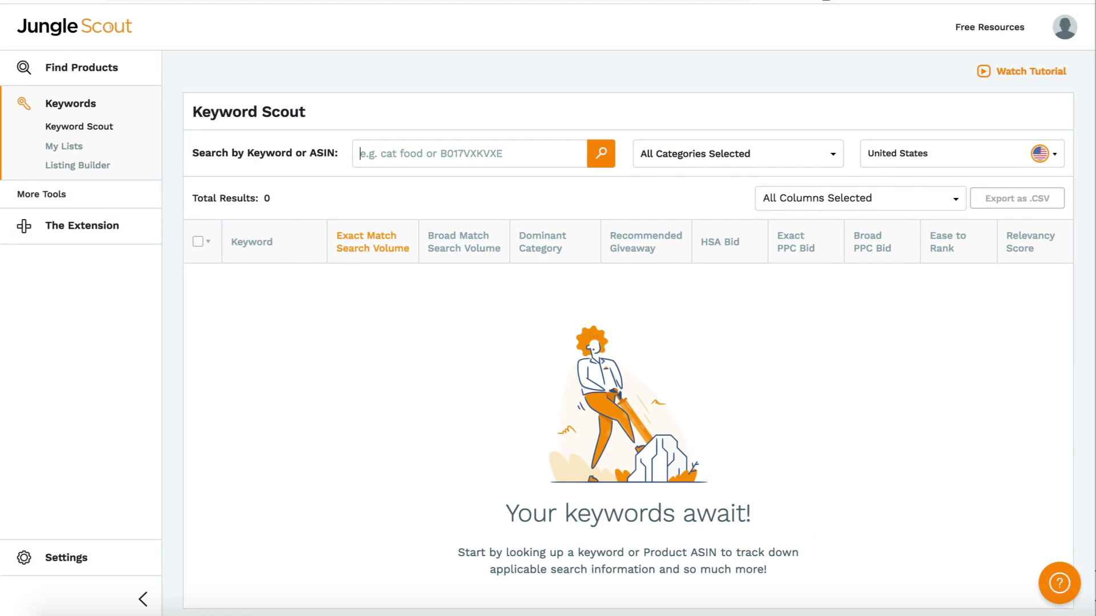
Search Keyword Scout for keyword ideas for 'yoga mat'
type("yoga mat")
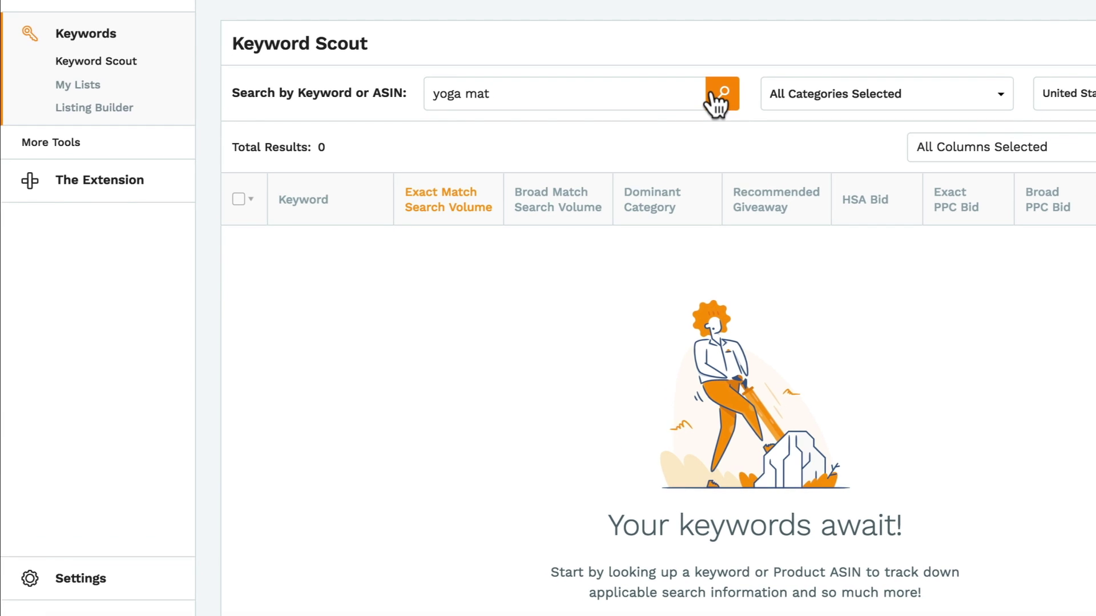
left_click(714, 98)
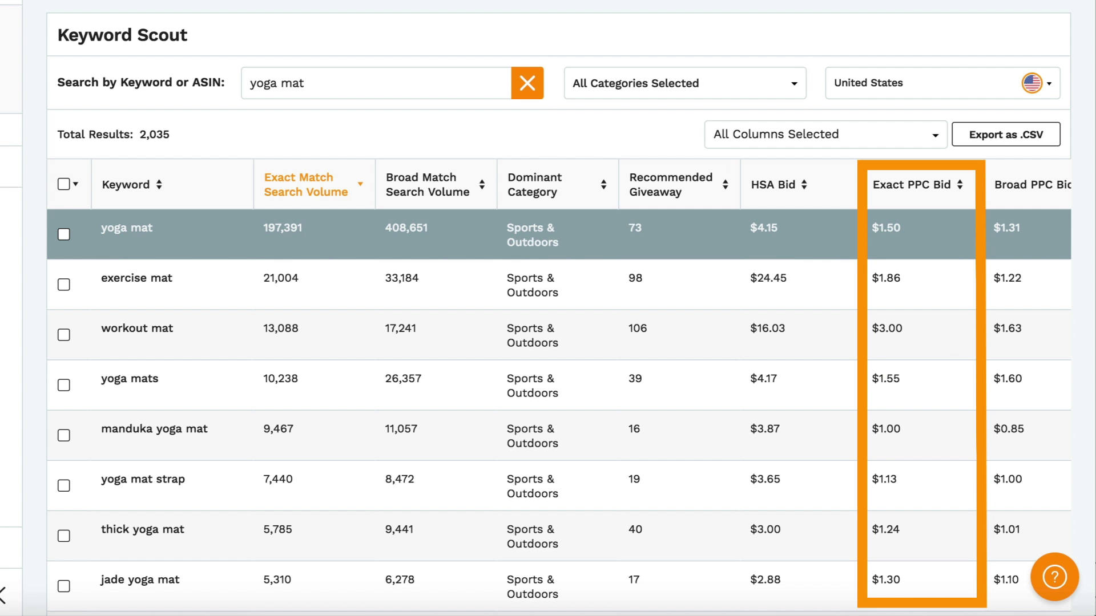
Sort by Broad Match Search Volume, then paste the towel's Amazon ASIN into the search box
scroll(558, 386, "right", 5)
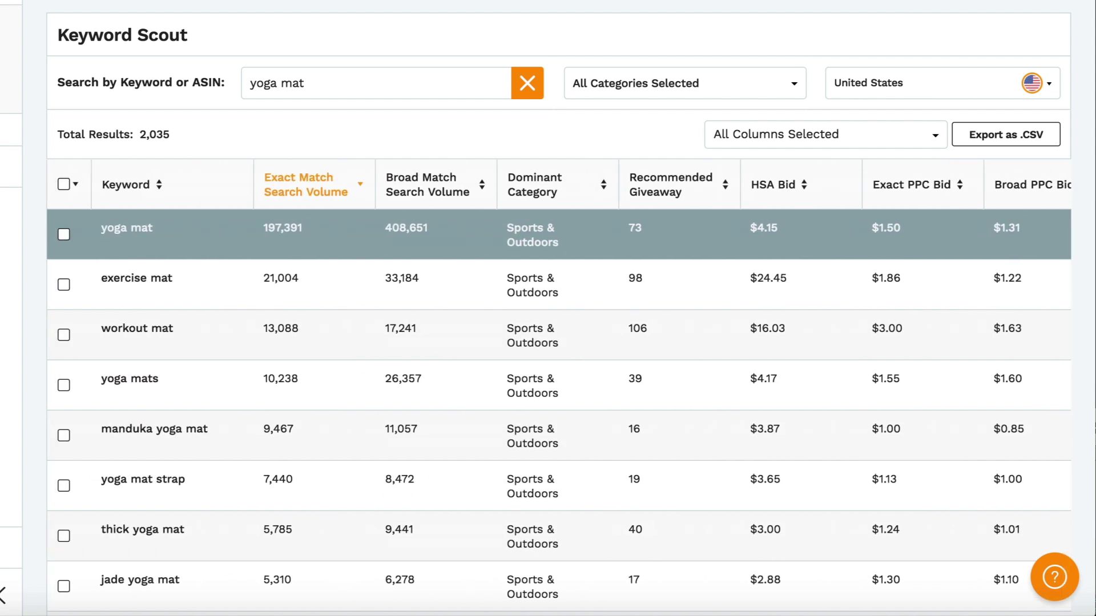
left_click(455, 191)
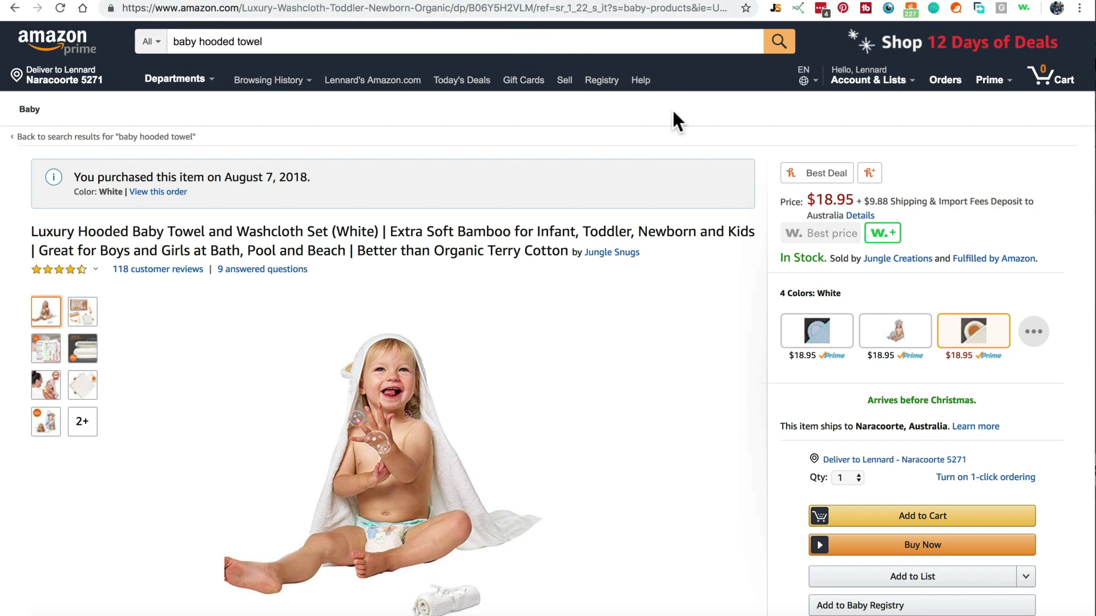
scroll(741, 157, "down", 15)
scroll(741, 158, "down", 10)
double_click(748, 169)
right_click(744, 159)
left_click(758, 193)
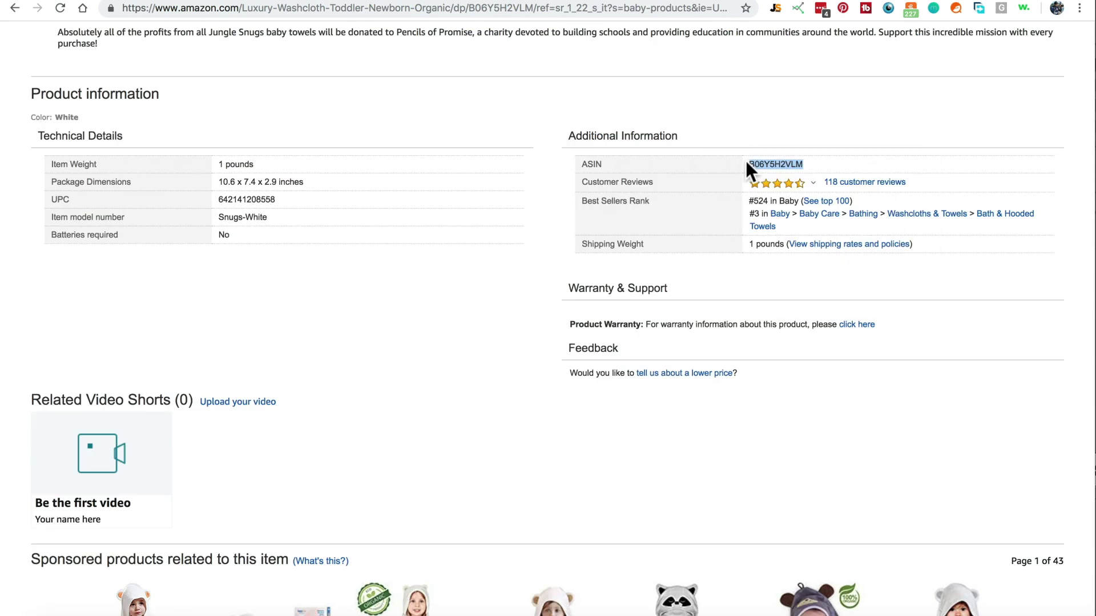
right_click(547, 132)
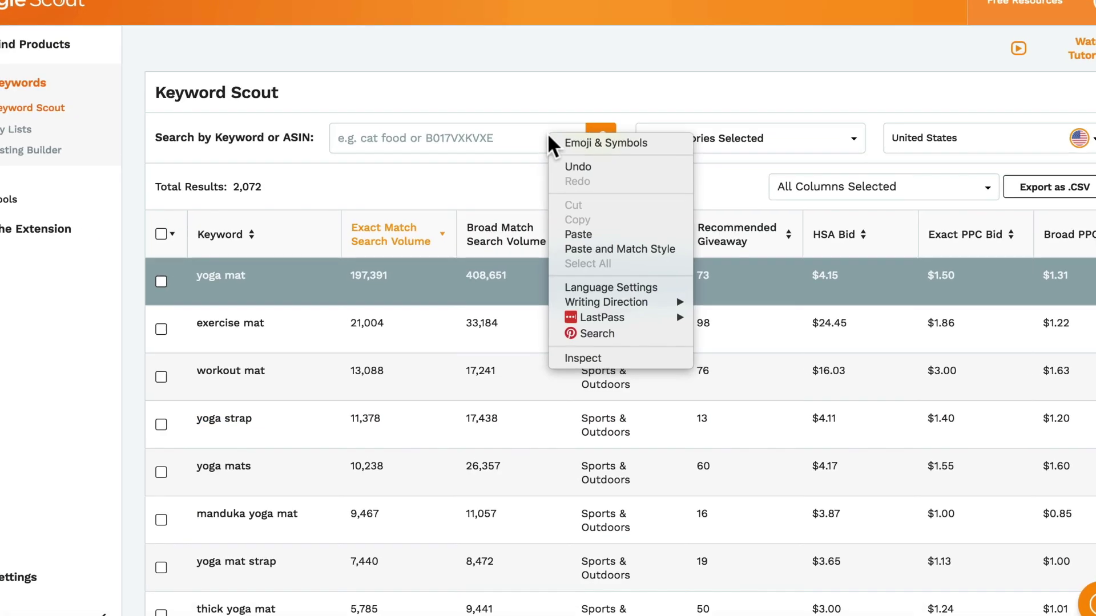
left_click(578, 234)
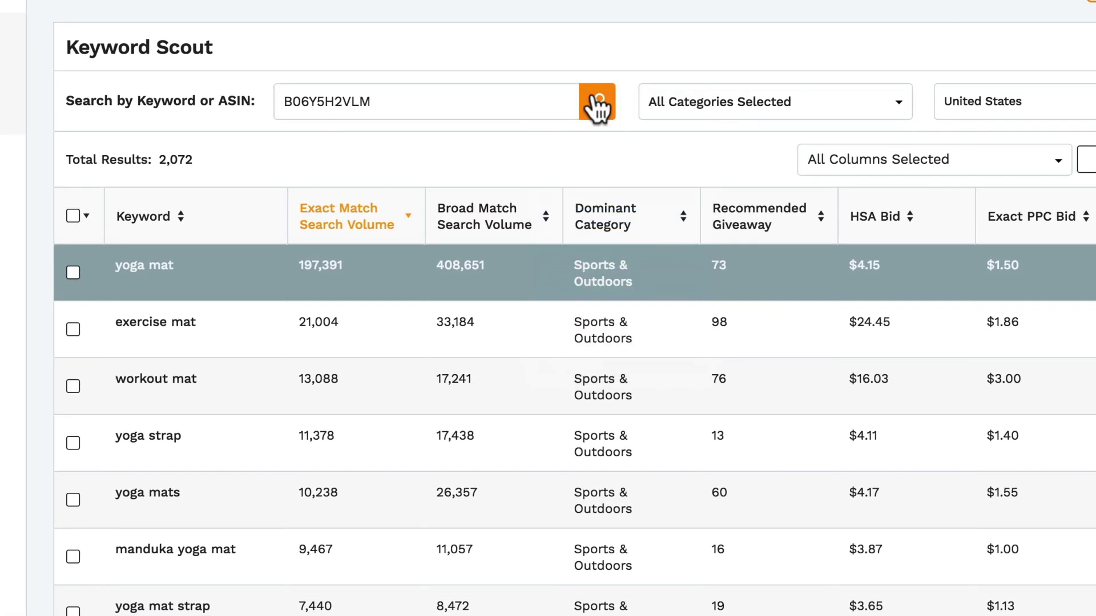
Run the keyword search for ASIN B06Y5H2VLM
left_click(599, 137)
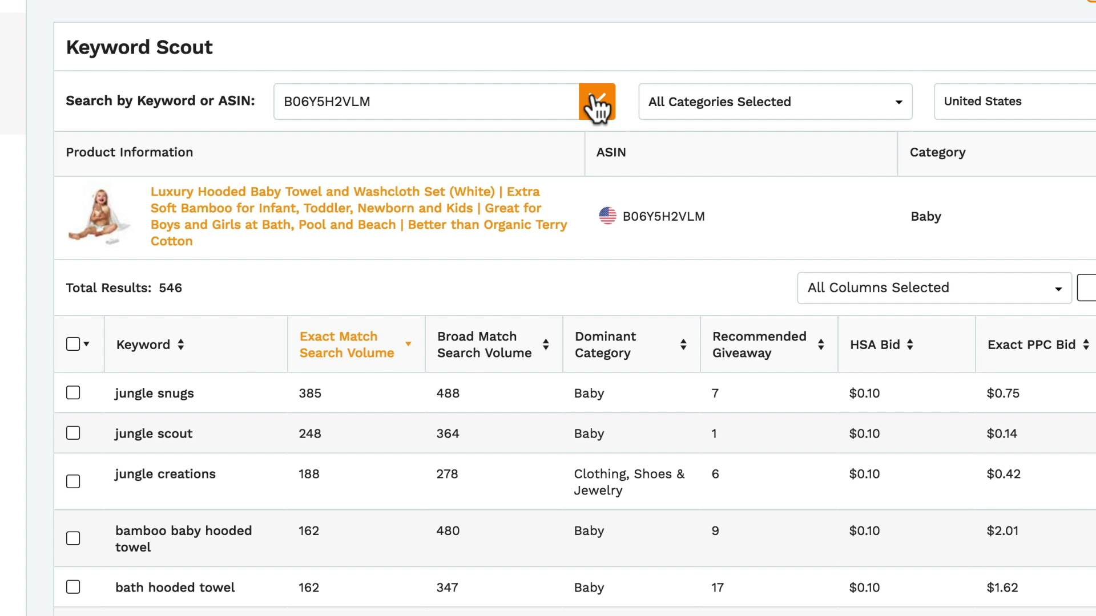
Select all keyword results and save them as a new keyword list 'Jungle Snugs'
left_click(72, 344)
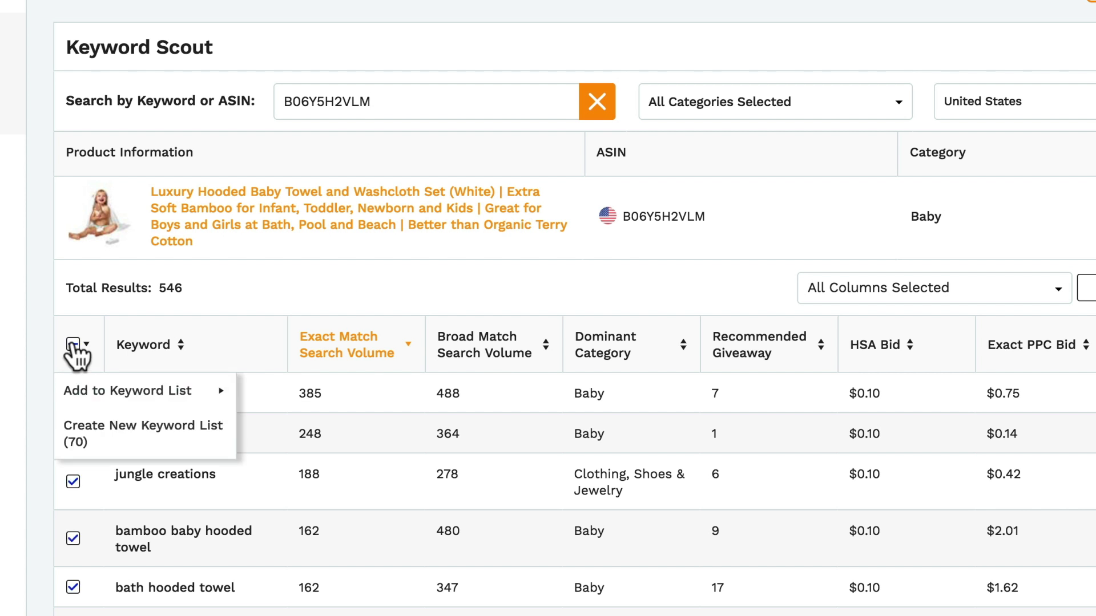
left_click(85, 425)
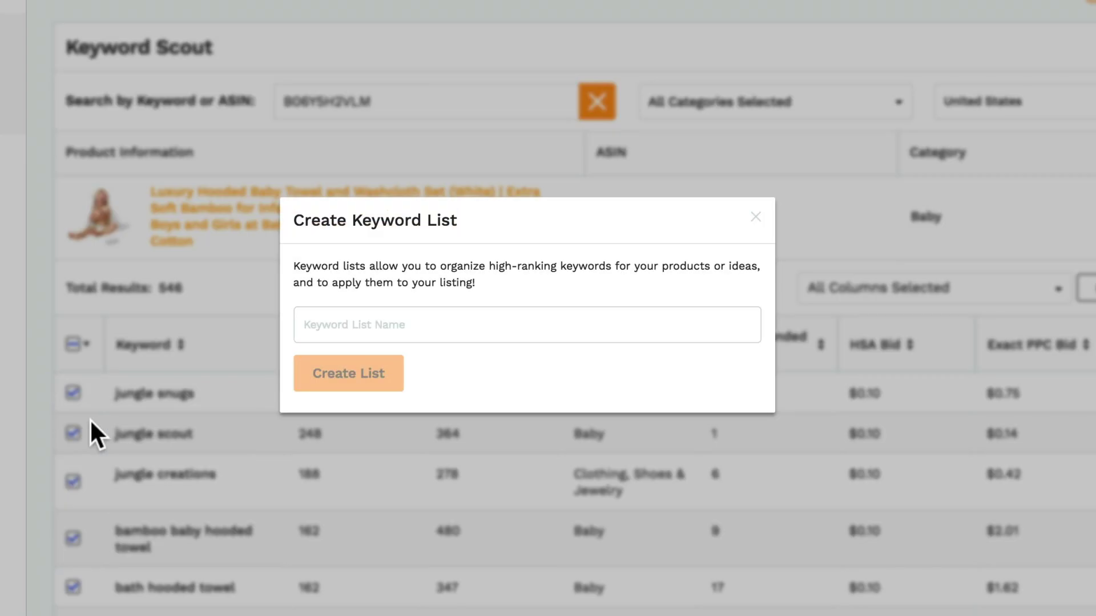
left_click(322, 325)
type("Jungle Snugs")
left_click(369, 376)
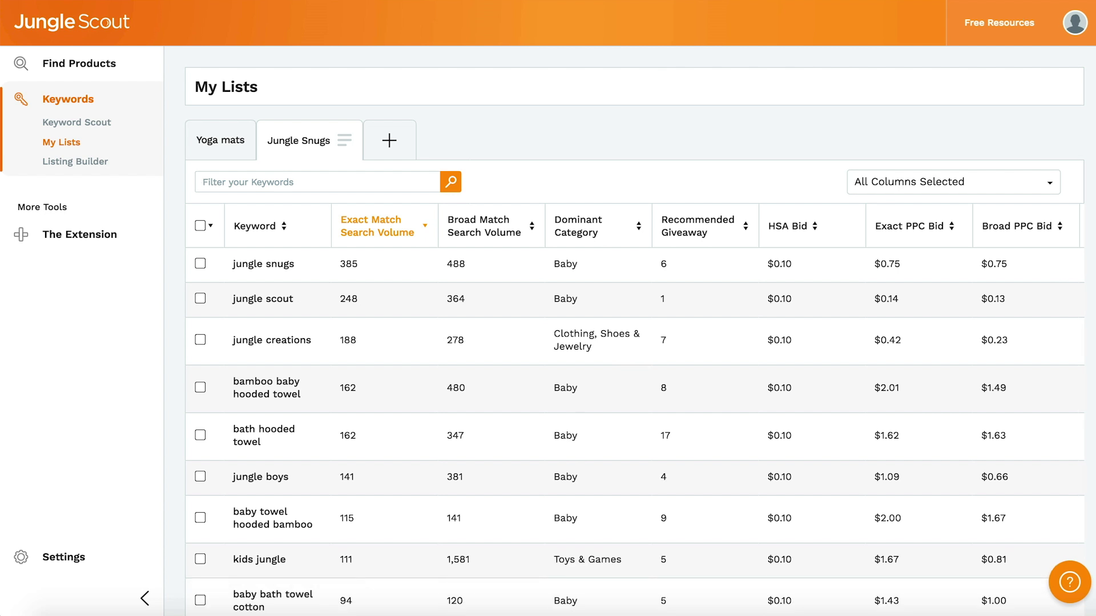
Check the 'jungle creations' and 'bamboo baby hooded towel' keywords for bulk actions
left_click(394, 143)
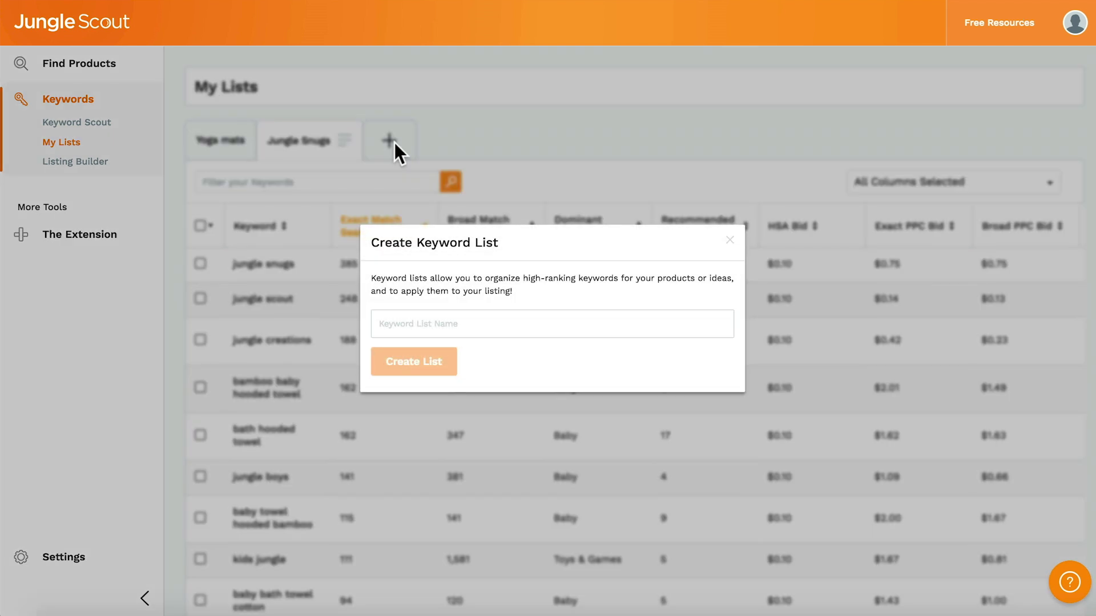
left_click(395, 142)
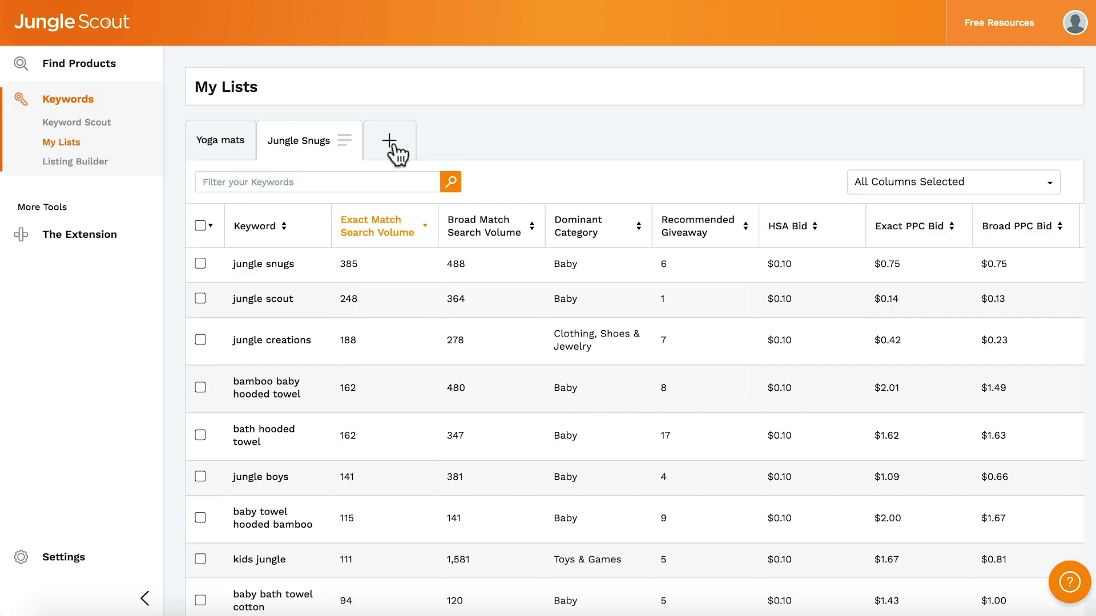
left_click(200, 340)
left_click(200, 387)
left_click(211, 225)
Search Keyword Scout for a second towel ASIN, B01CZY4QZ8, and browse its results
left_click(90, 127)
key("ctrl+v")
key("Return")
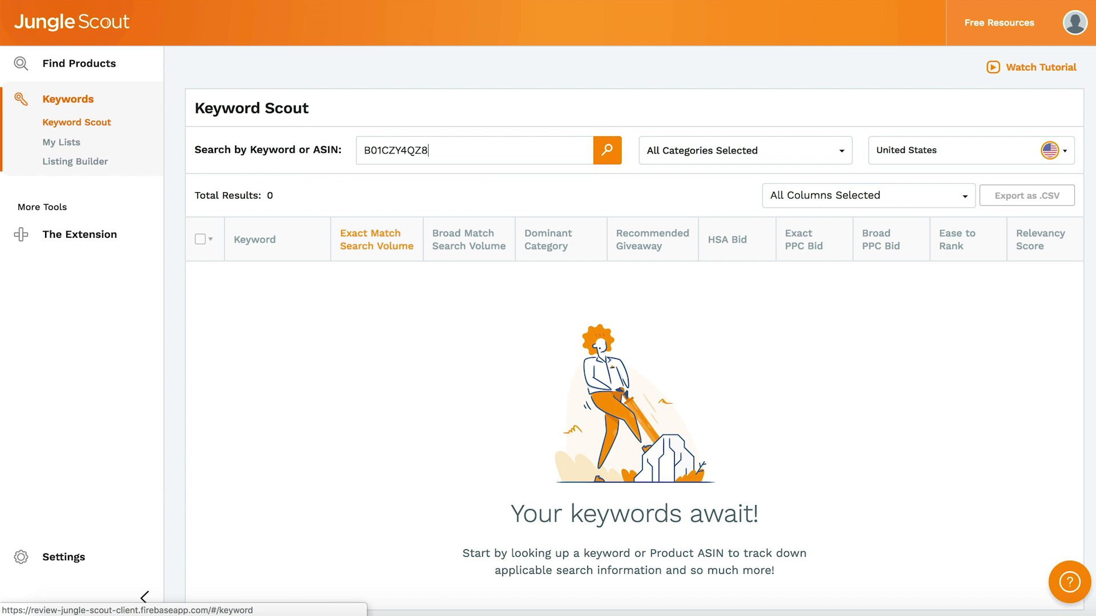
scroll(172, 363, "down", 20)
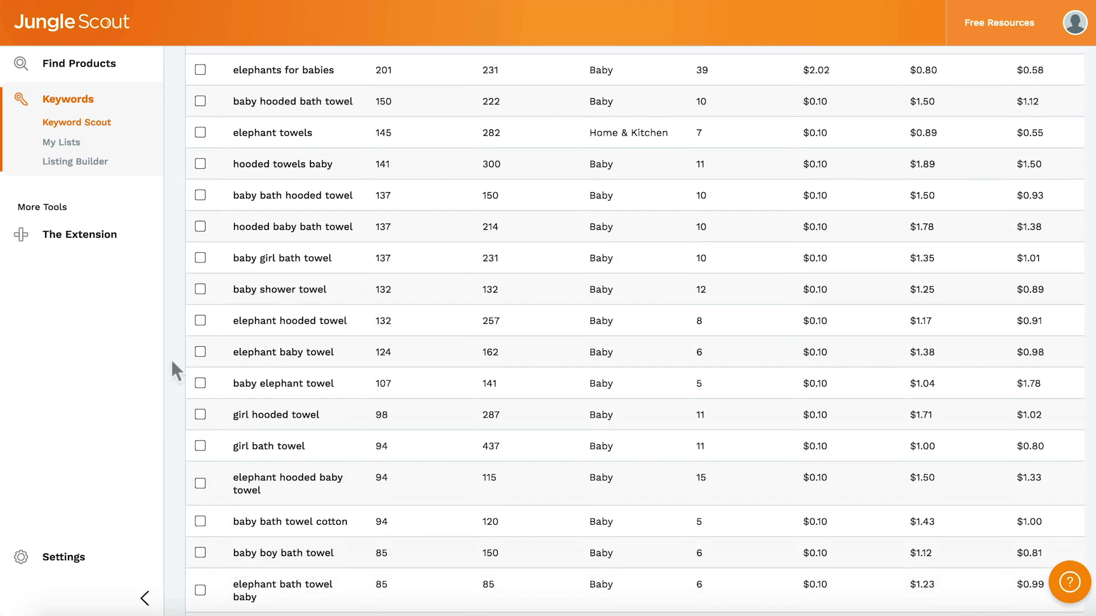
scroll(183, 348, "down", 1)
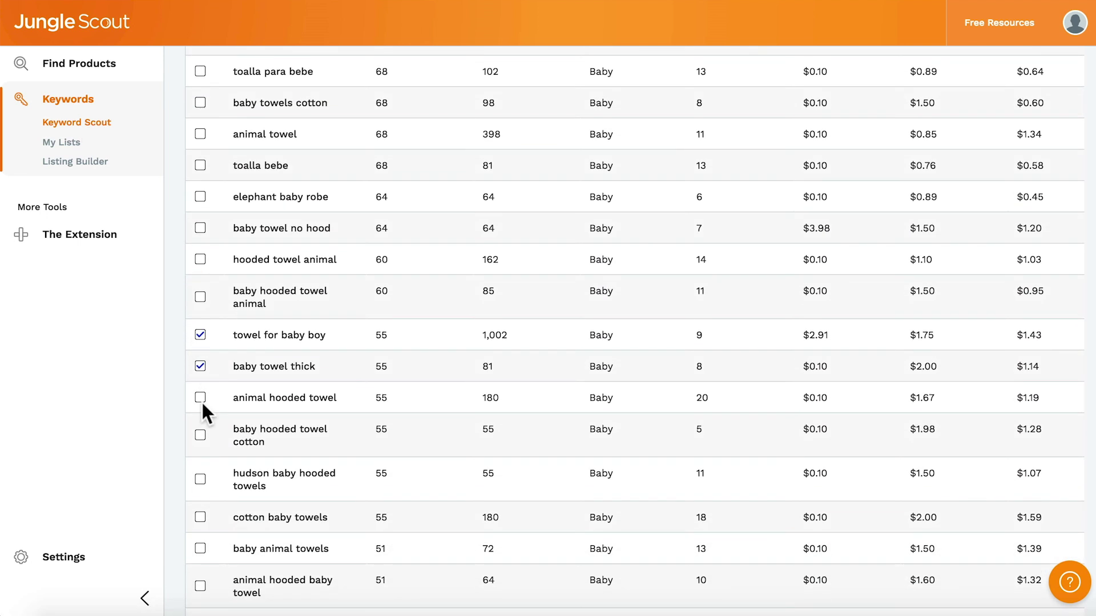
scroll(201, 429, "up", 20)
Add the checked keywords to the Jungle Snugs keyword list
mouse_move(202, 342)
mouse_move(216, 377)
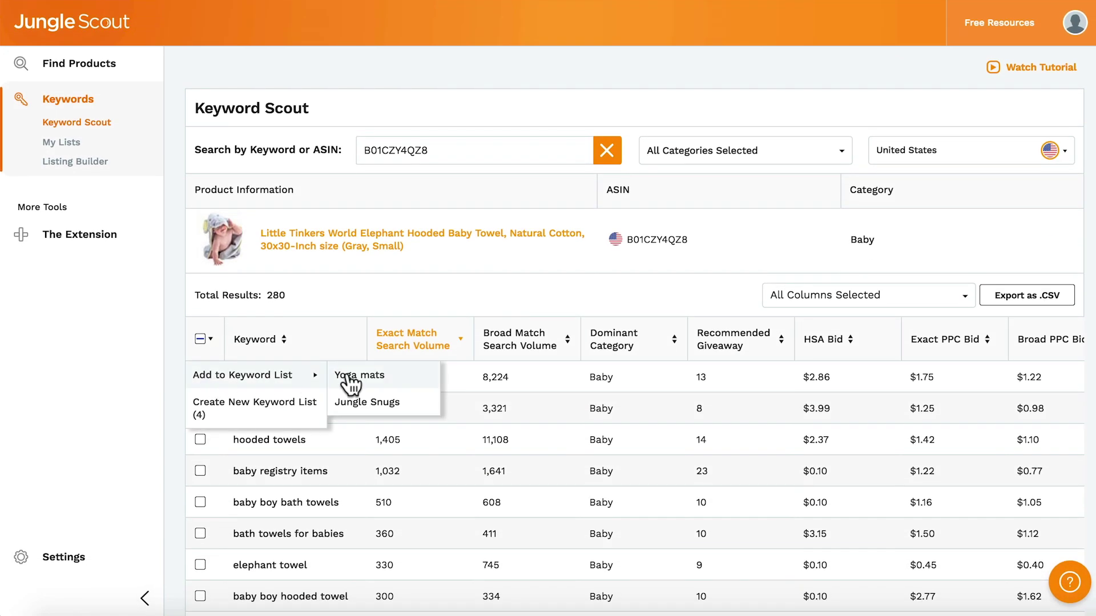
left_click(353, 400)
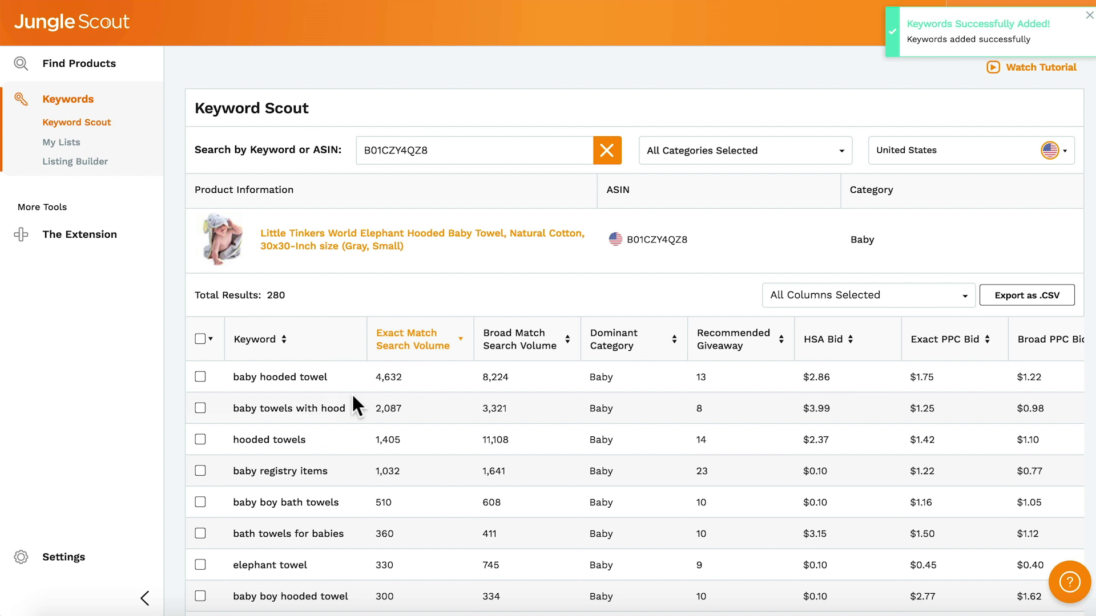
left_click(97, 164)
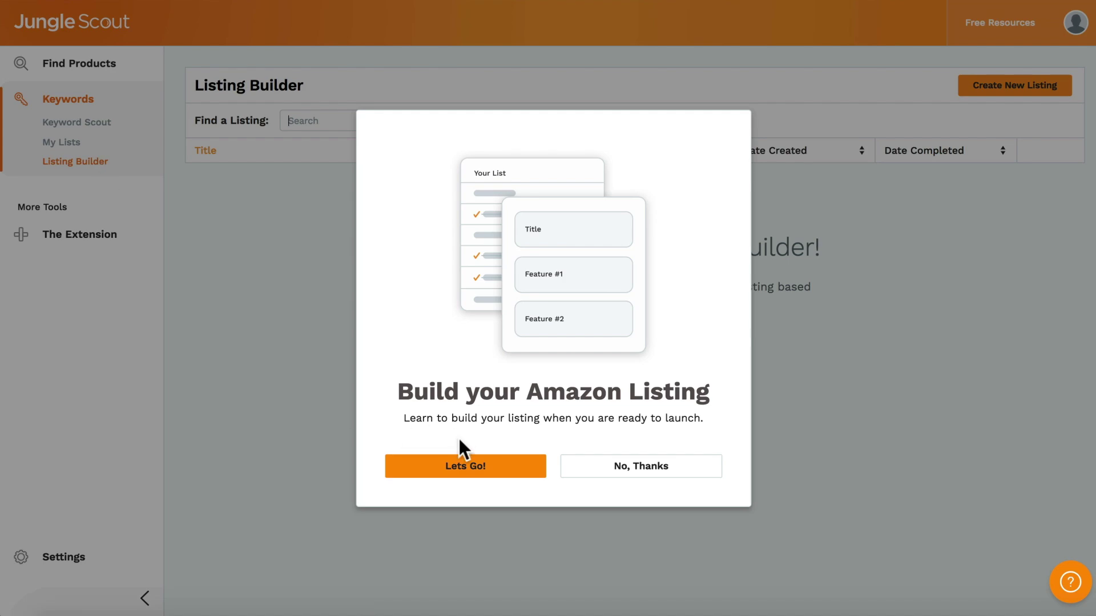
Create a new listing with the Jungle Snugs keyword list and continue to the build step
left_click(462, 460)
left_click(981, 89)
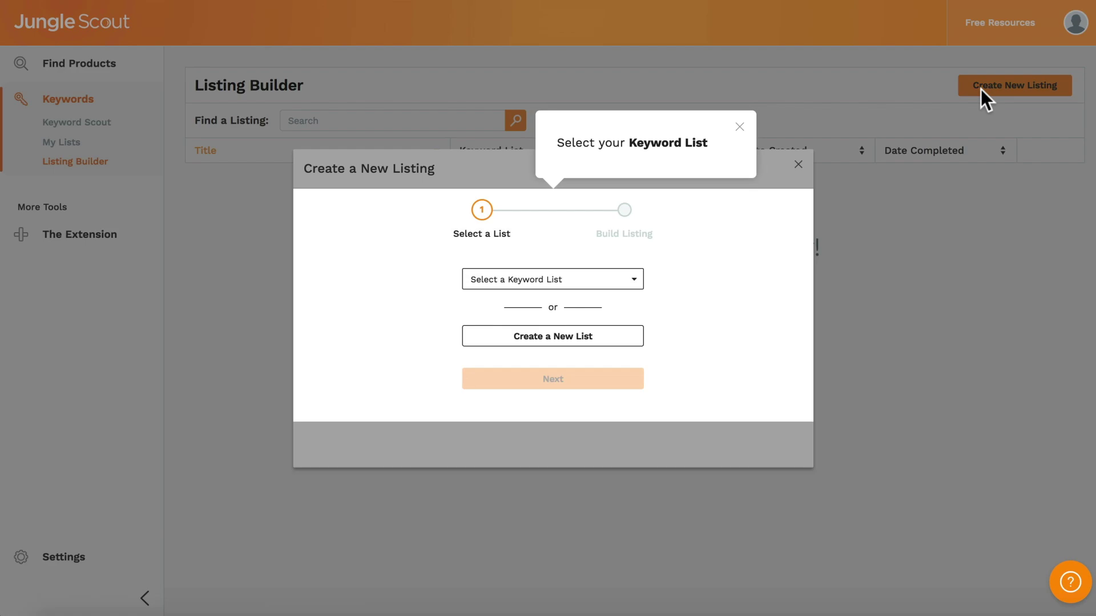
left_click(611, 296)
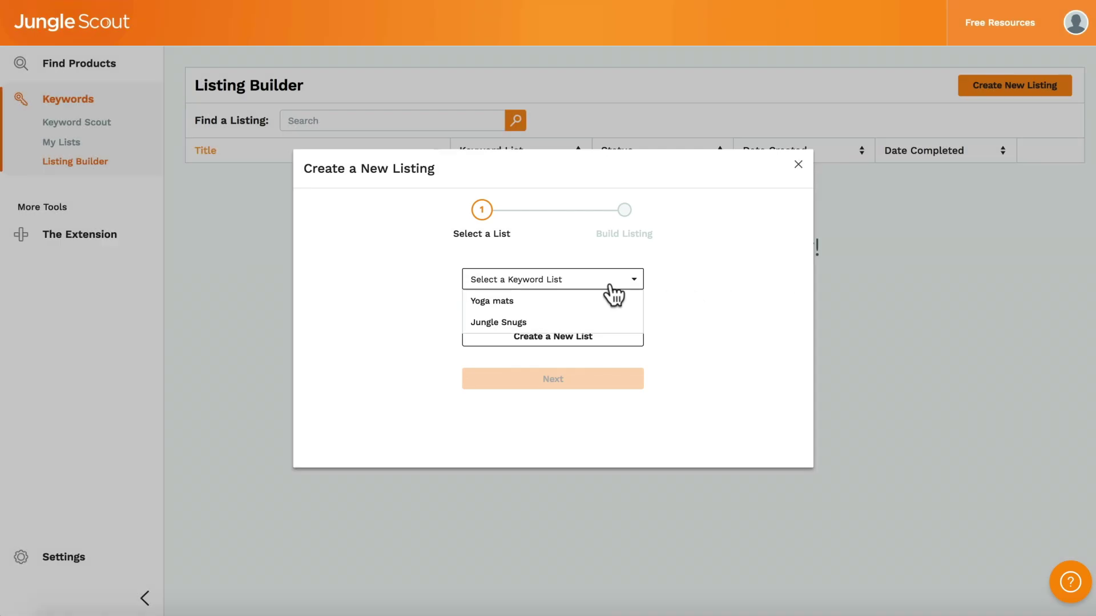
left_click(593, 324)
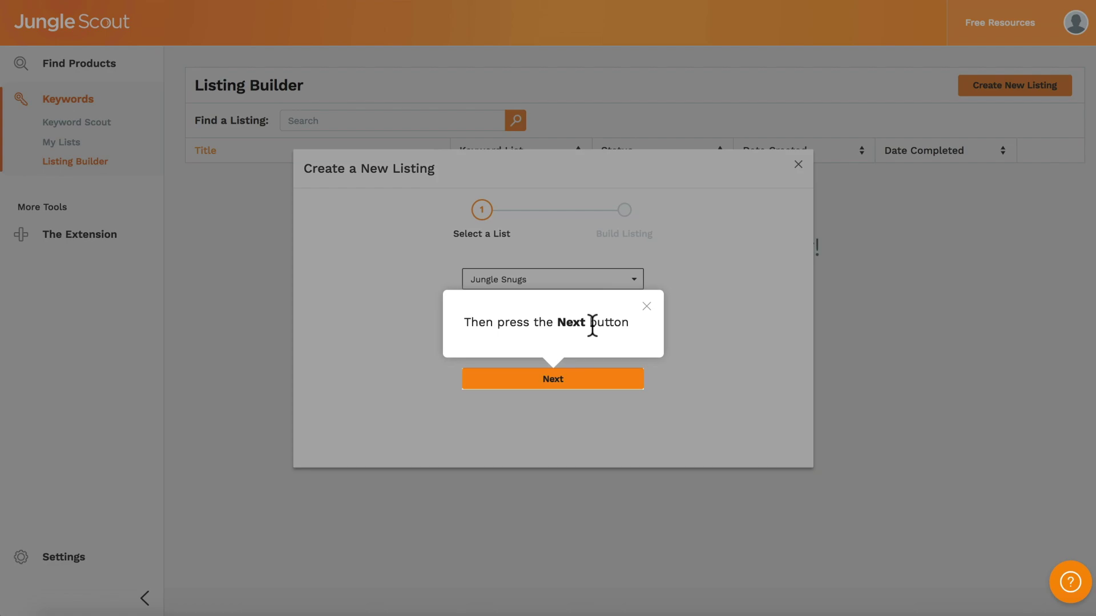
left_click(564, 379)
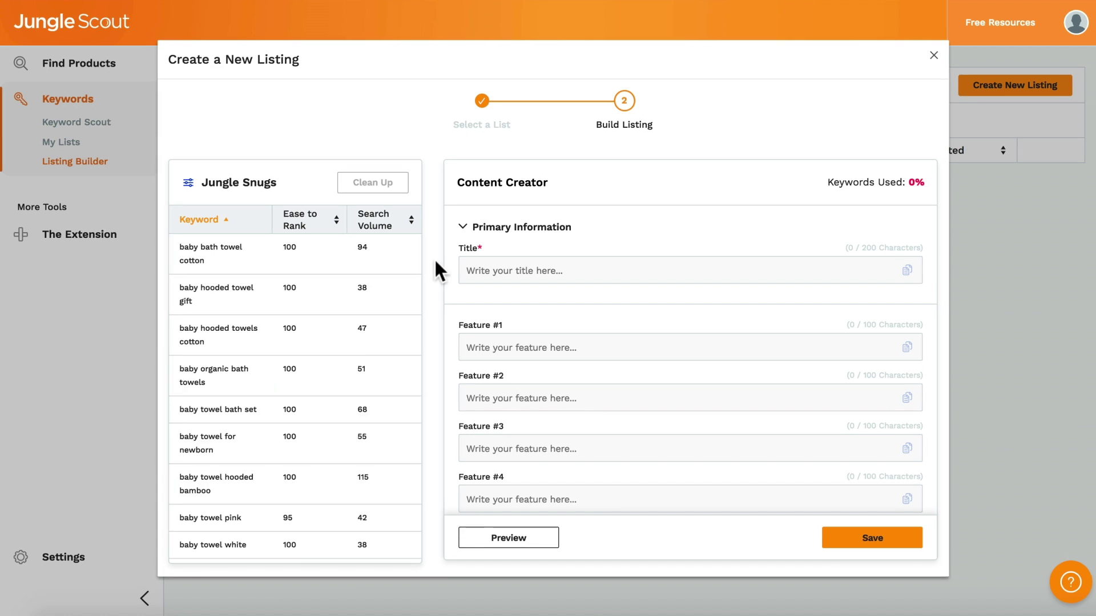
Enter the title 'Bamboo Baby Hooded Towel by Jungle Creations' and paste it into Amazon's Product Name
left_click(385, 224)
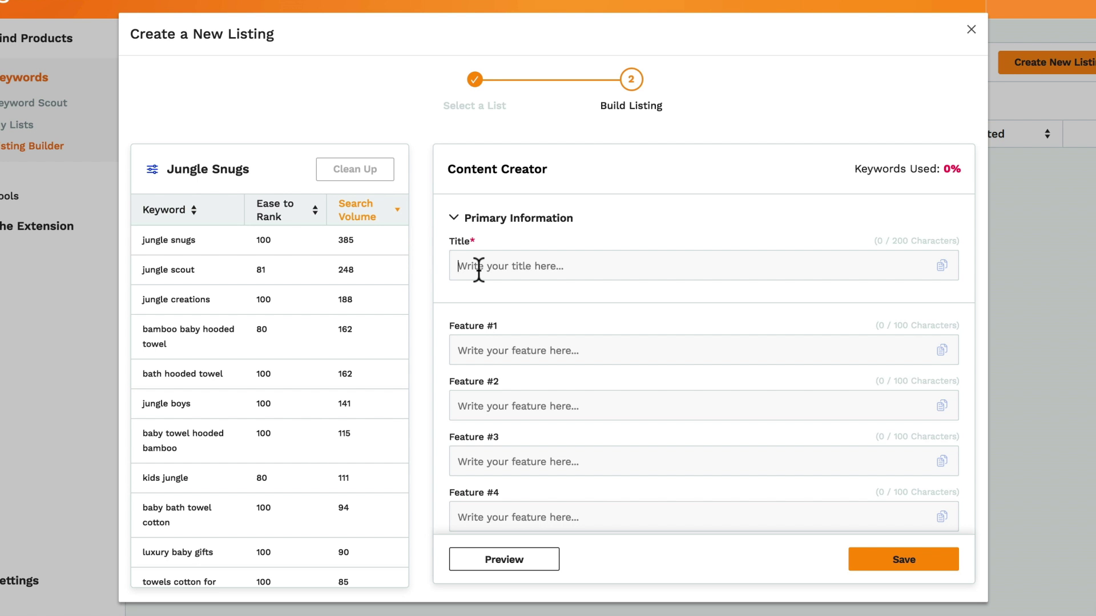
type("Bamboo Baby Hooded Towel by Jungle Creations")
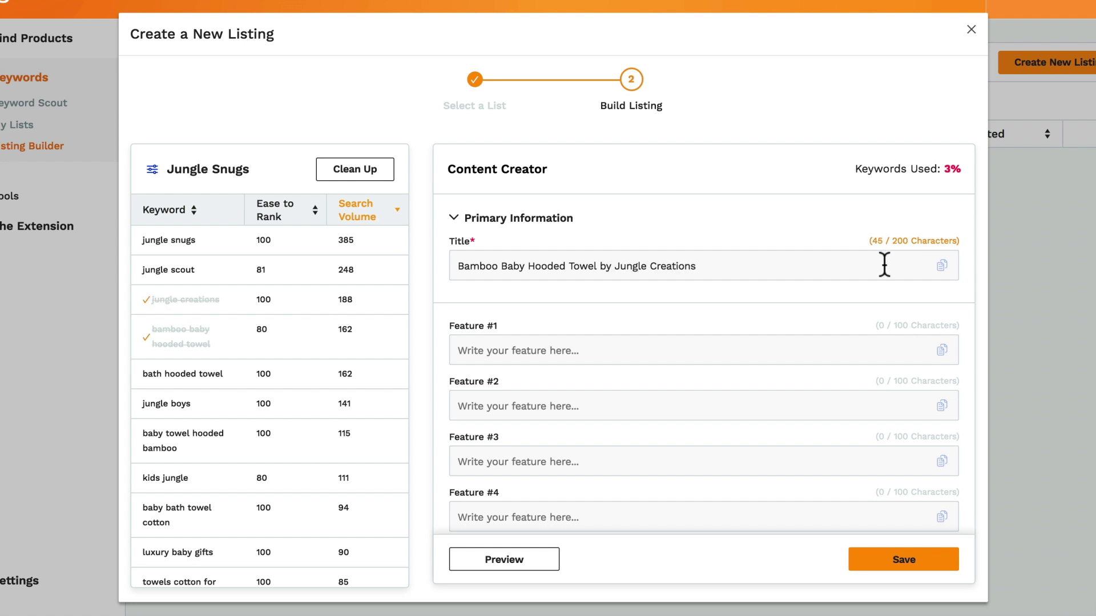
left_click(943, 268)
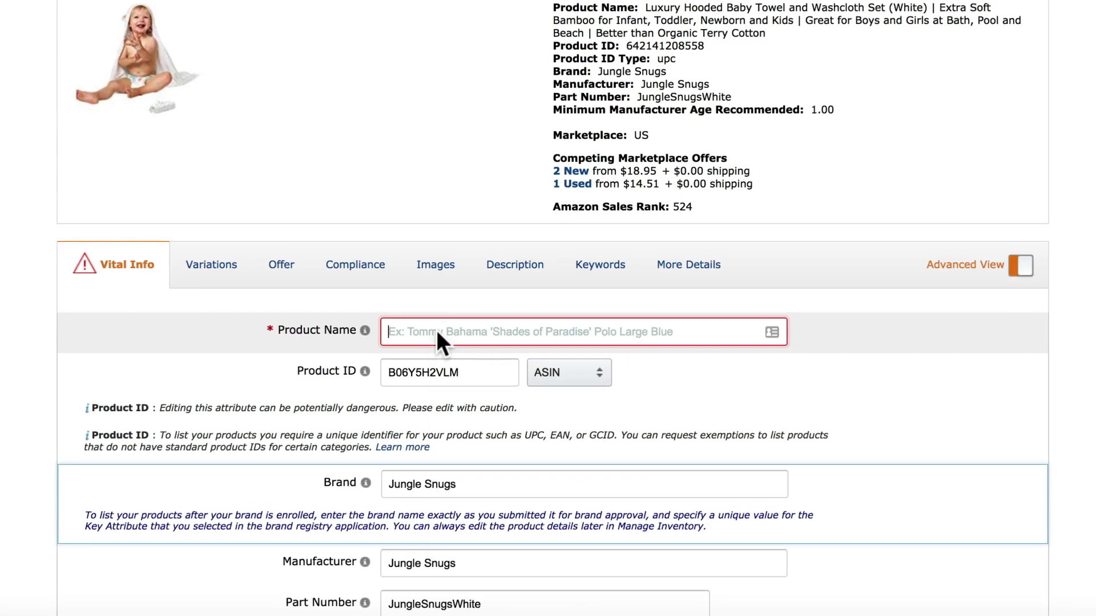
right_click(436, 331)
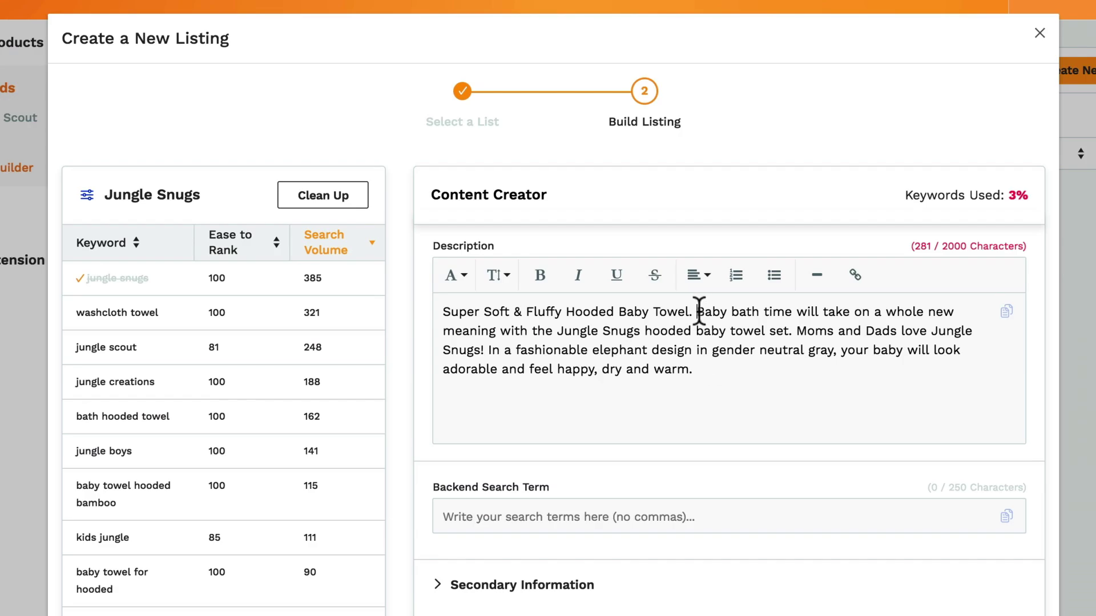
Split the description into paragraphs, bolding 'Baby bath time' and 'feel happy, dry and warm' and italicizing 'gender neutral gray'
left_click(697, 312)
key("Return")
left_click(767, 363)
key("Return")
left_click_drag(443, 343, 539, 344)
left_click(540, 275)
left_click_drag(672, 395, 794, 395)
left_click(578, 275)
left_click_drag(471, 413, 630, 413)
left_click(540, 275)
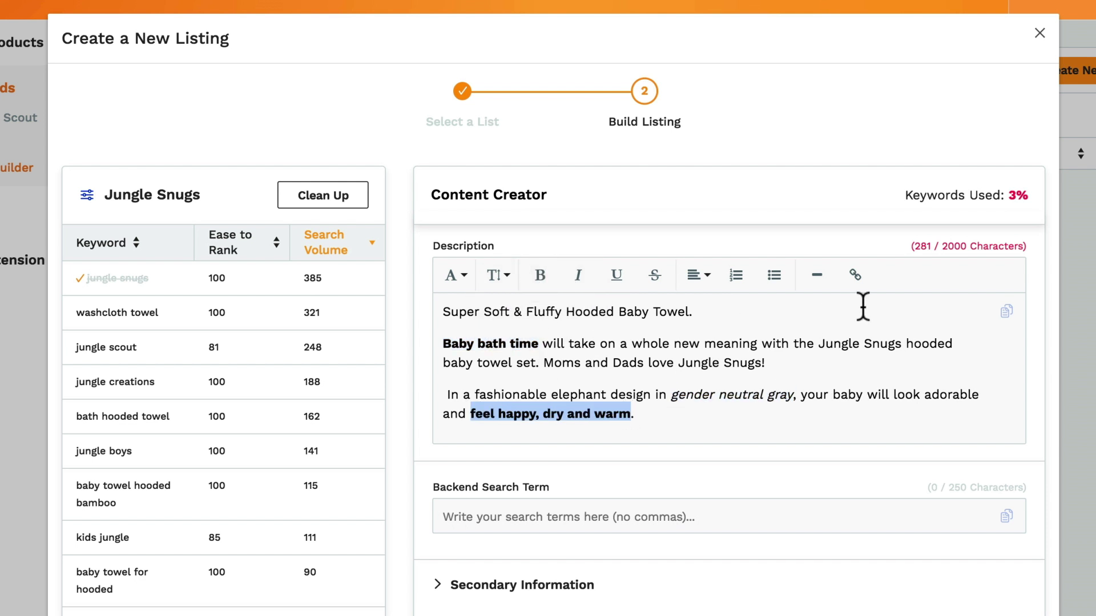
Copy the formatted description into the Amazon Description field
left_click(1007, 311)
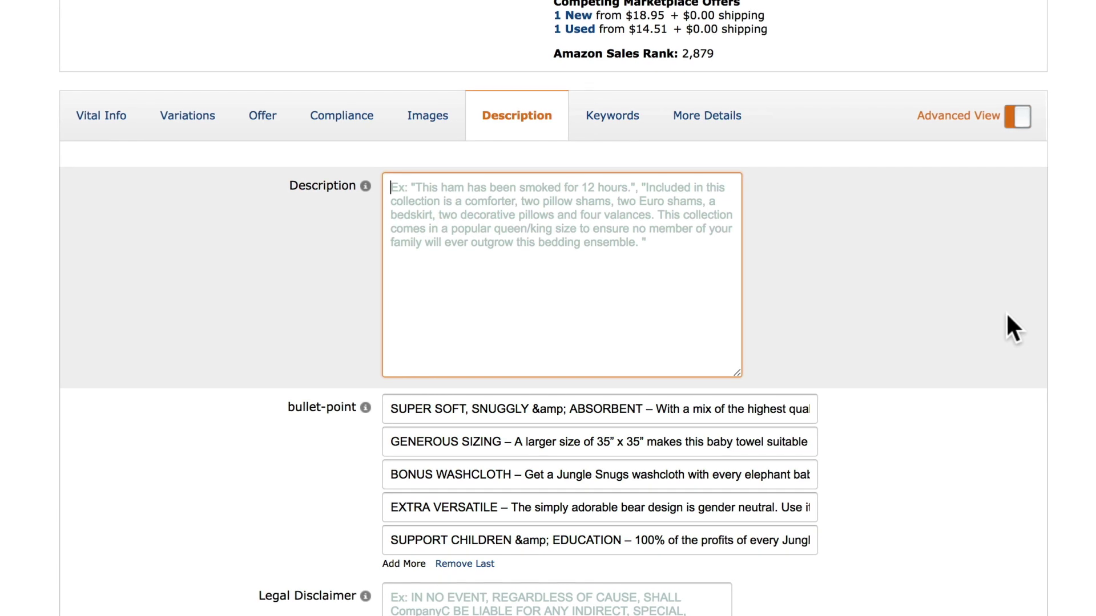
right_click(580, 242)
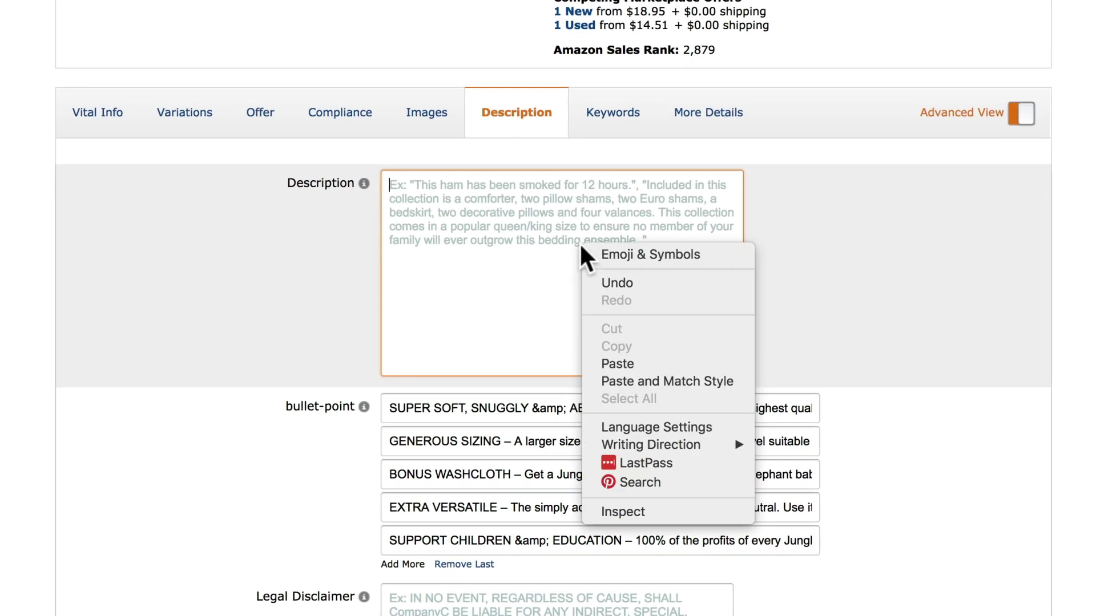
left_click(618, 363)
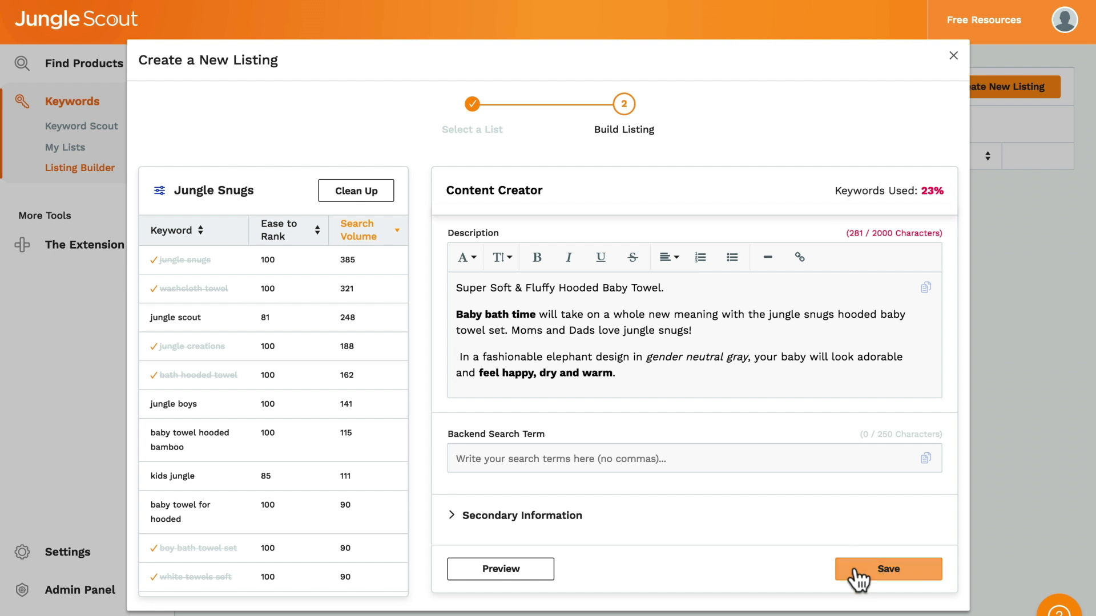
Save the hooded towel listing and duplicate it from its Listing Builder row
left_click(858, 577)
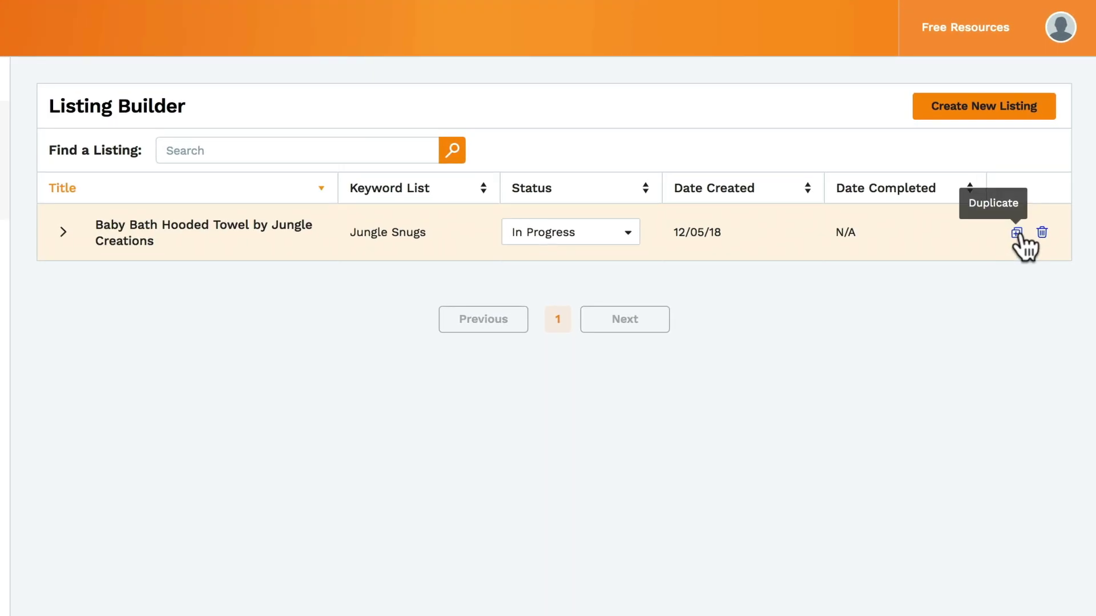
left_click(1016, 233)
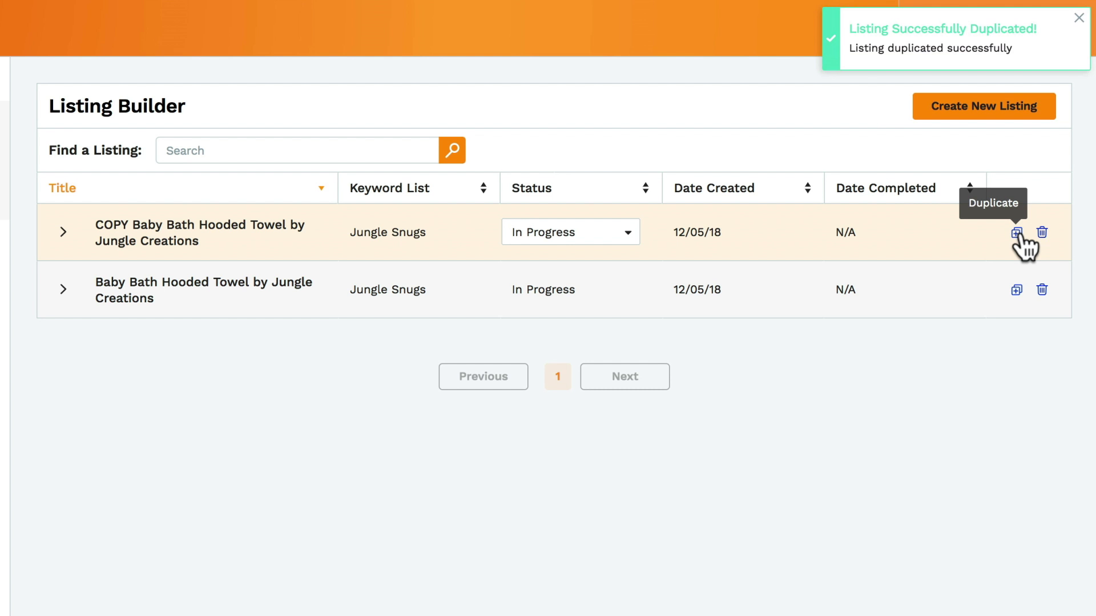